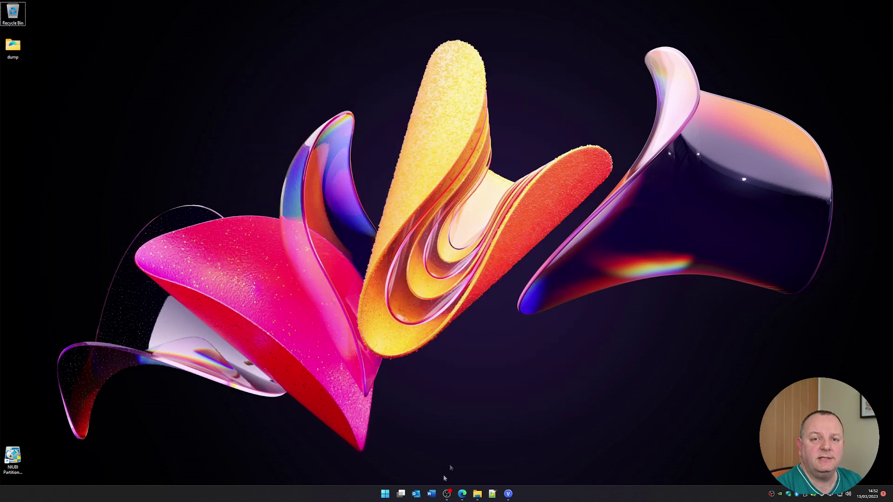
- Search the Start menu for 'storage spa' and open Manage Storage Spaces
key("super")
type("st")
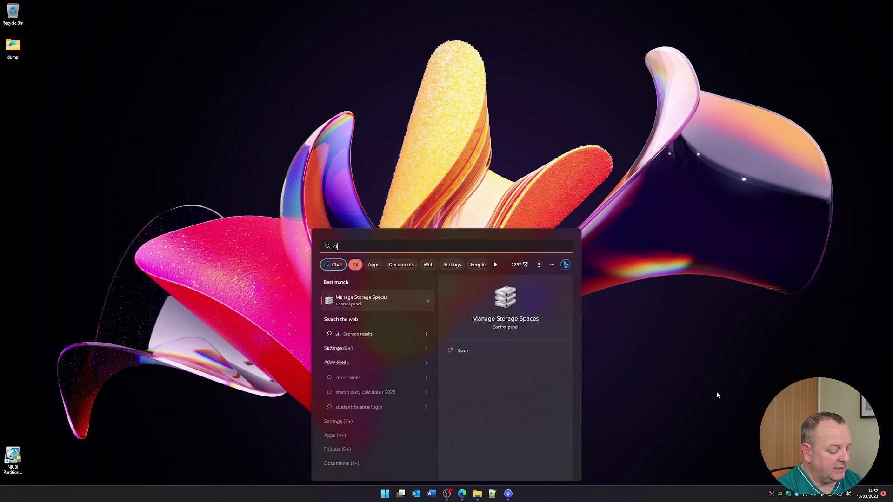
type("orage spa")
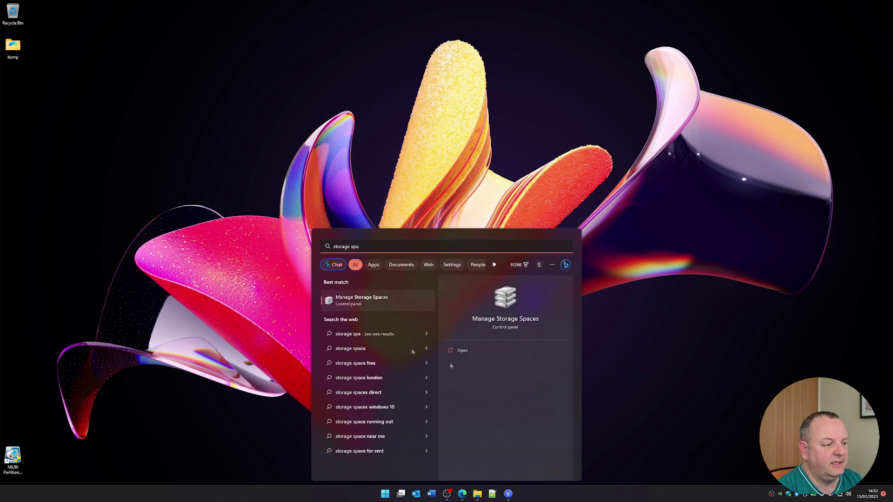
left_click(367, 307)
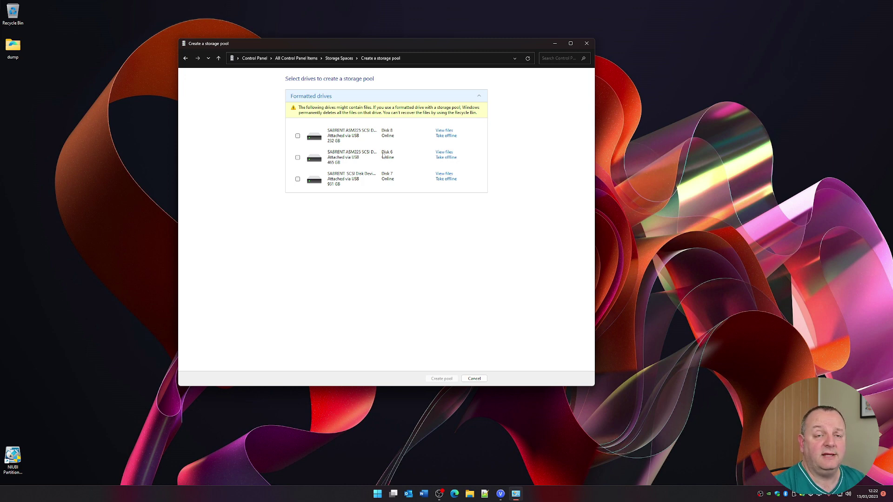
- Select Disk 8, Disk 6 and Disk 7 and create the pool from them
left_click(298, 136)
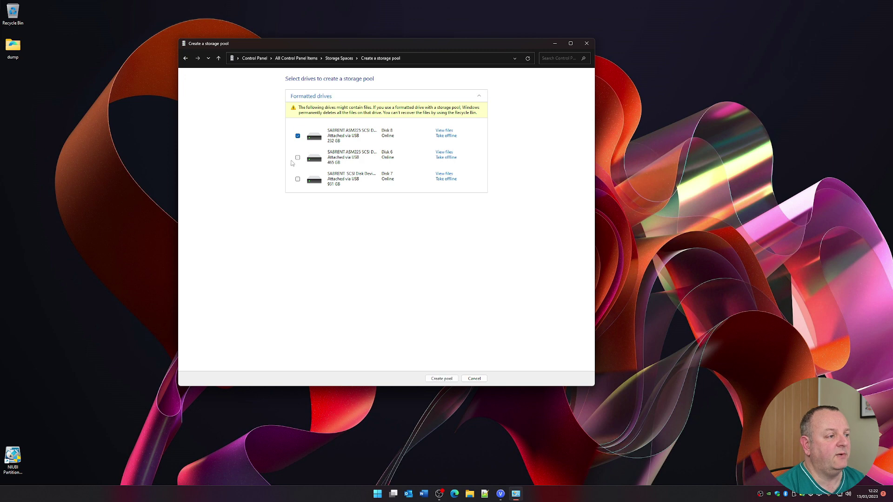
left_click(297, 157)
left_click(297, 179)
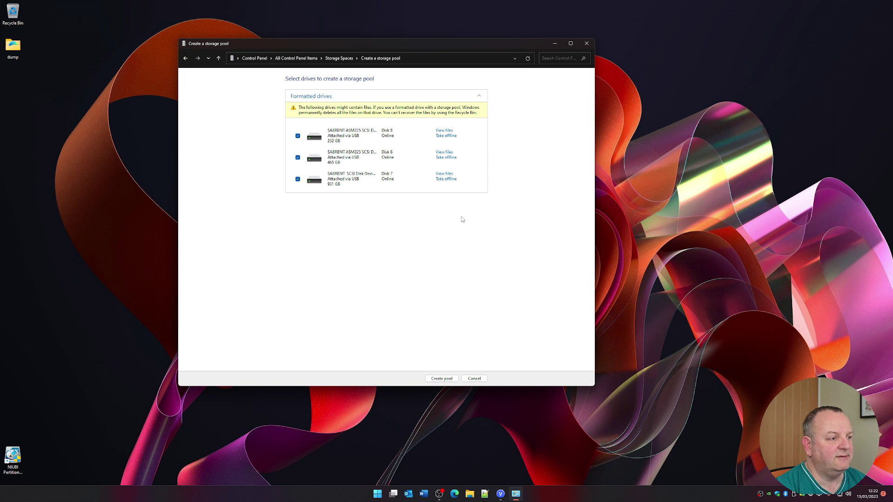
left_click(442, 379)
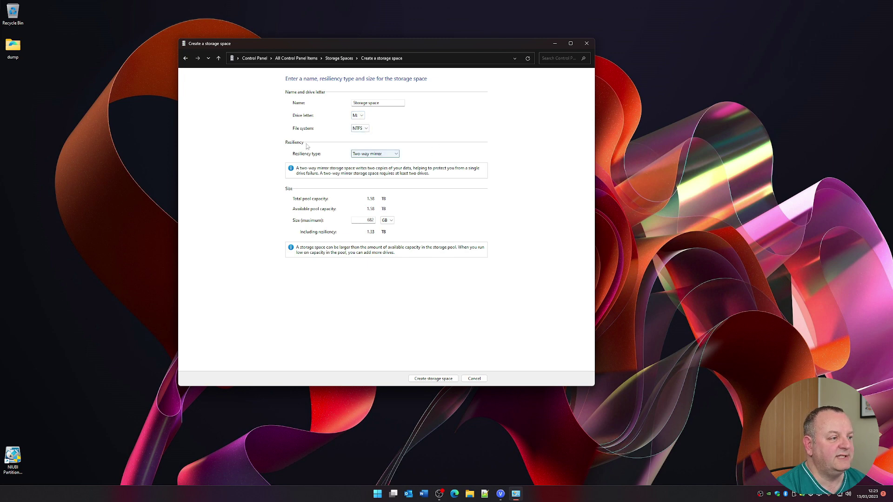
- Try the Simple, Two-way mirror, then Three-way mirror resiliency types for the space
left_click(386, 154)
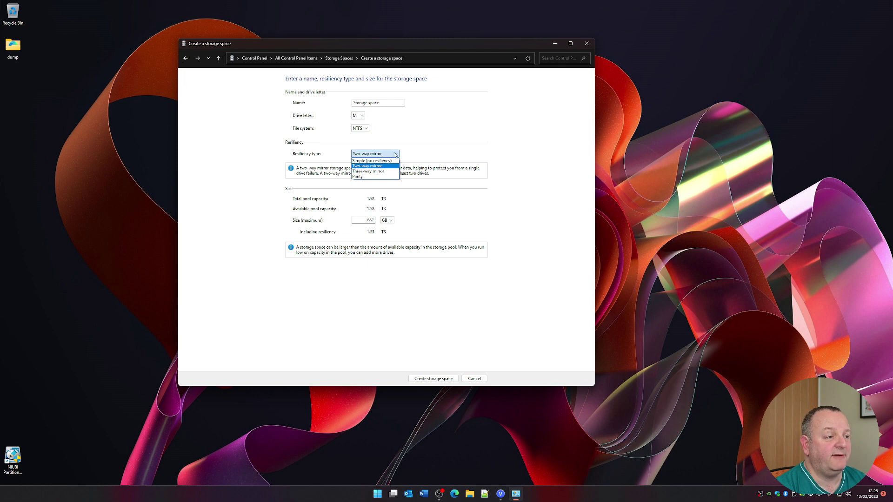
left_click(390, 160)
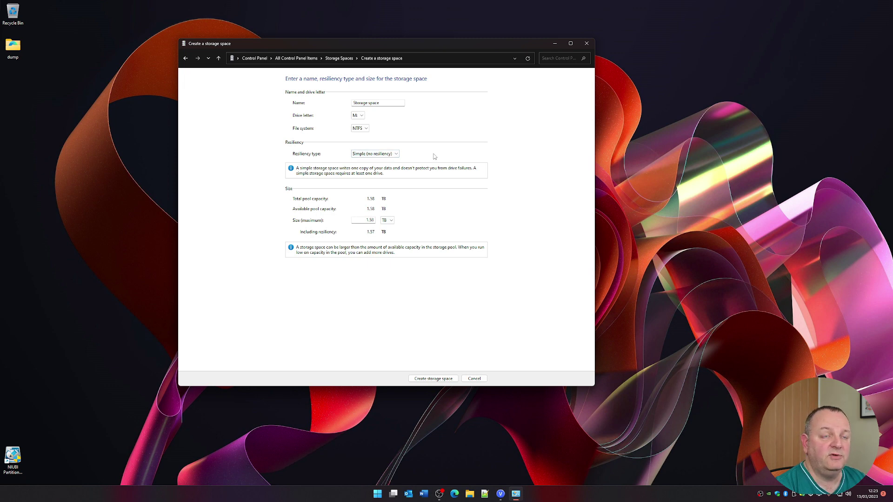
left_click(367, 155)
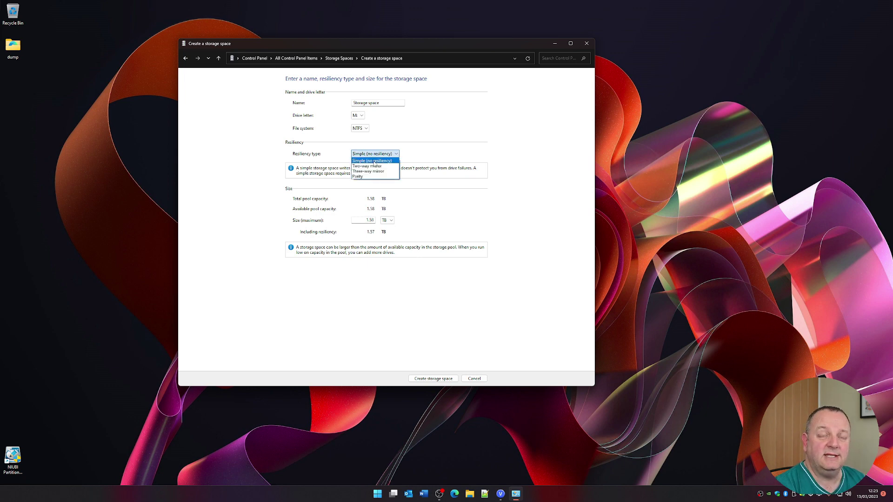
left_click(375, 164)
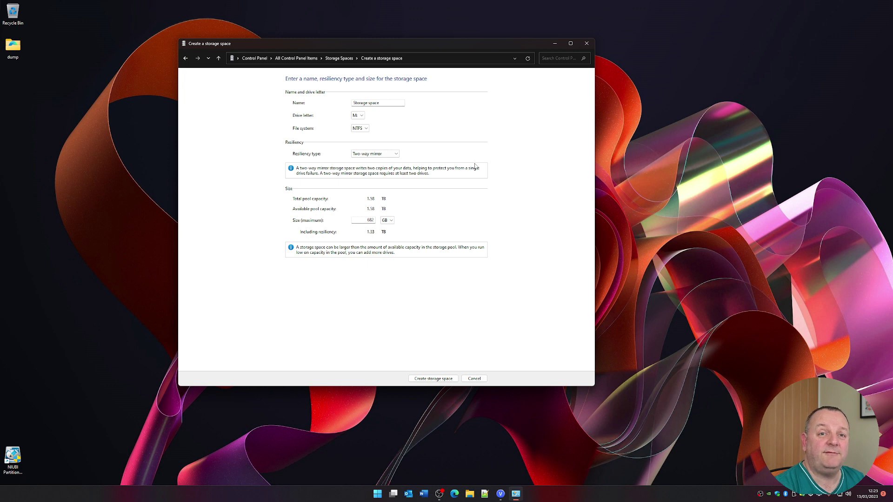
left_click(393, 154)
left_click(393, 173)
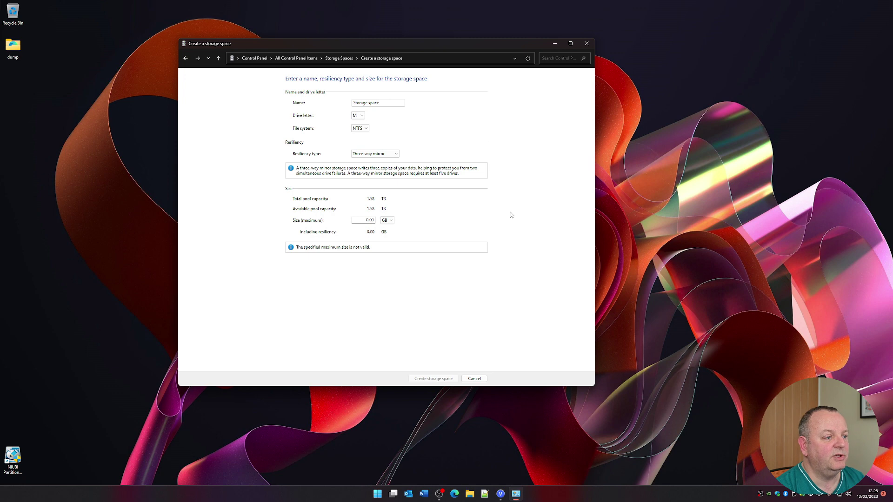
- Try Parity, then set resiliency back to Simple (no resiliency) for a 1.58 TB size
left_click(370, 155)
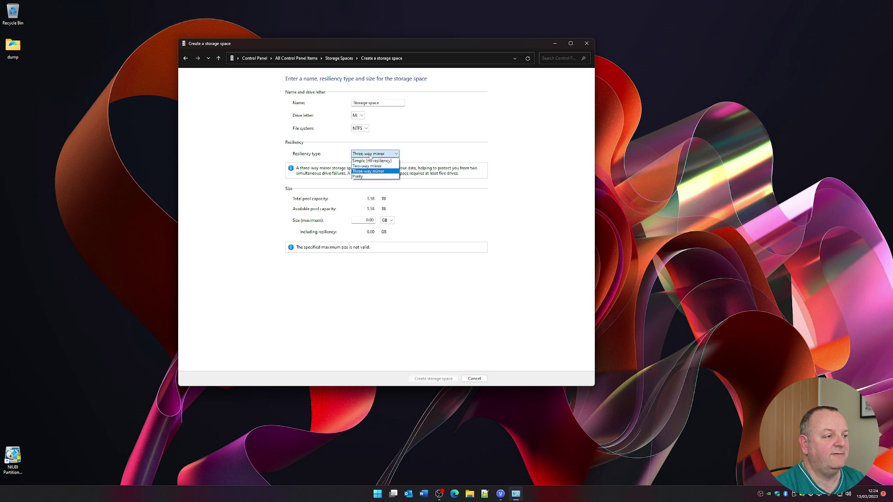
left_click(375, 176)
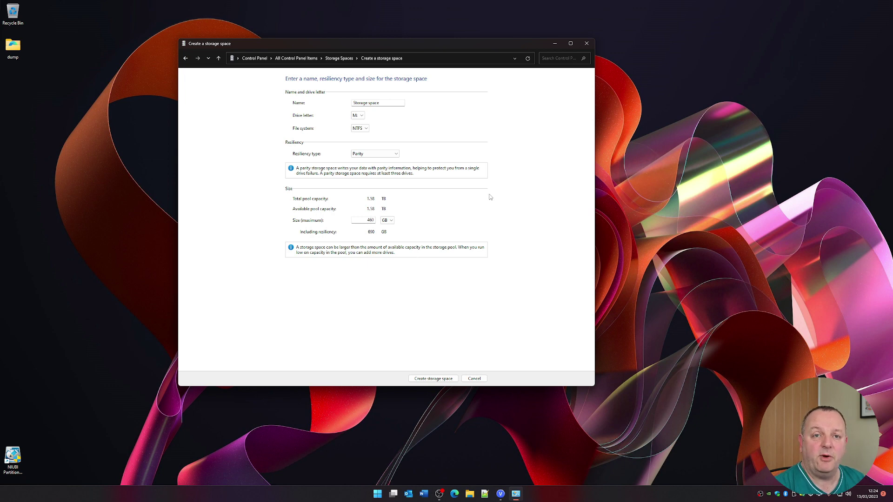
left_click(374, 153)
left_click(383, 160)
left_click(488, 223)
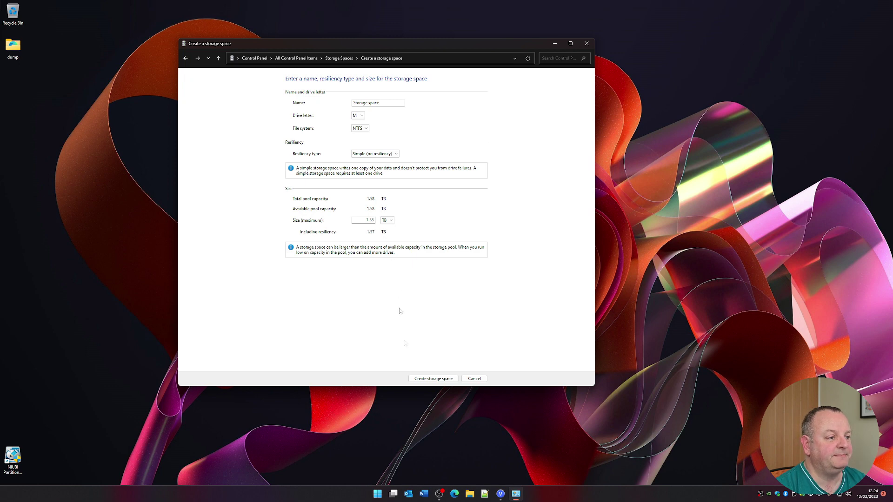
- Create the simple M: storage space, decline the Norton scan, and close the empty M: window
left_click(433, 379)
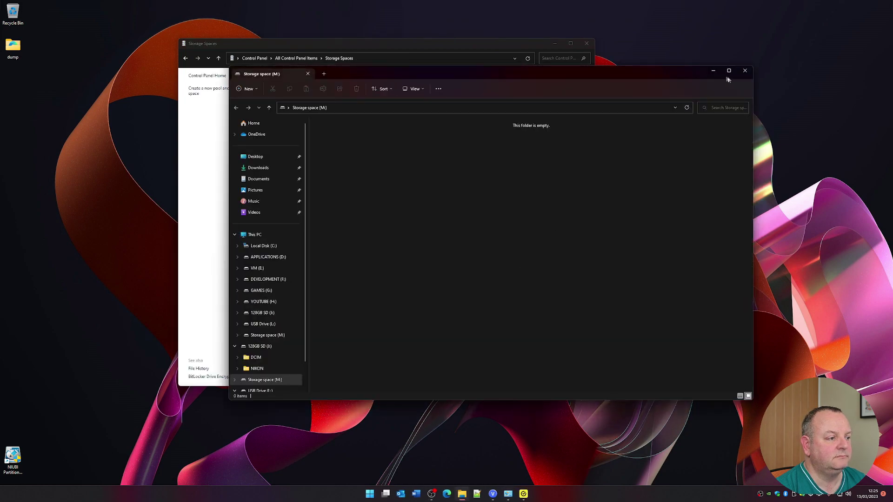
left_click_drag(694, 74, 658, 286)
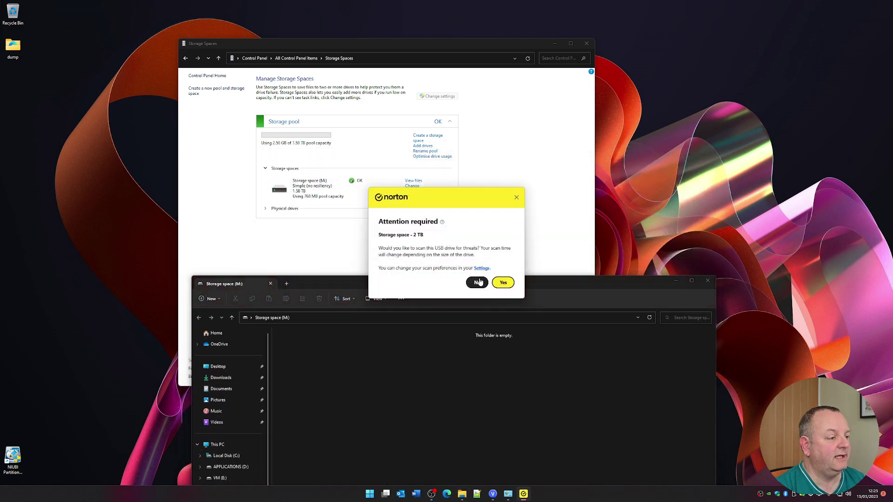
left_click(478, 281)
left_click_drag(508, 281, 528, 97)
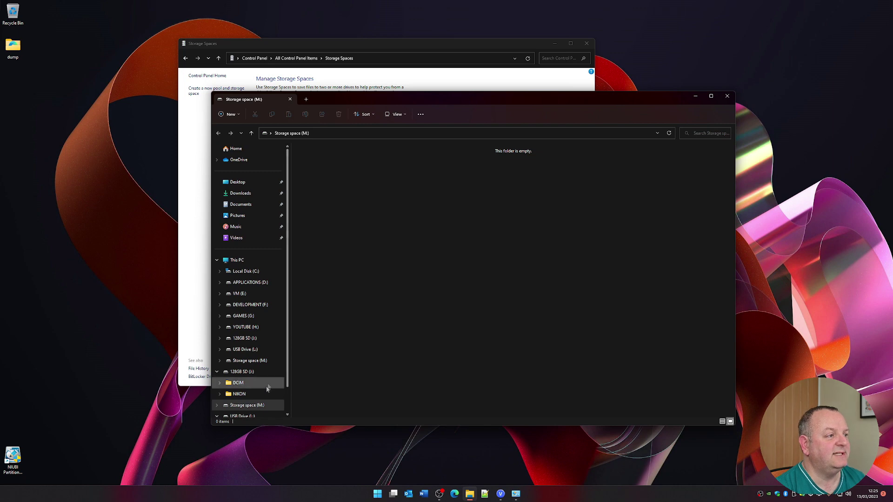
scroll(265, 387, "down", 2)
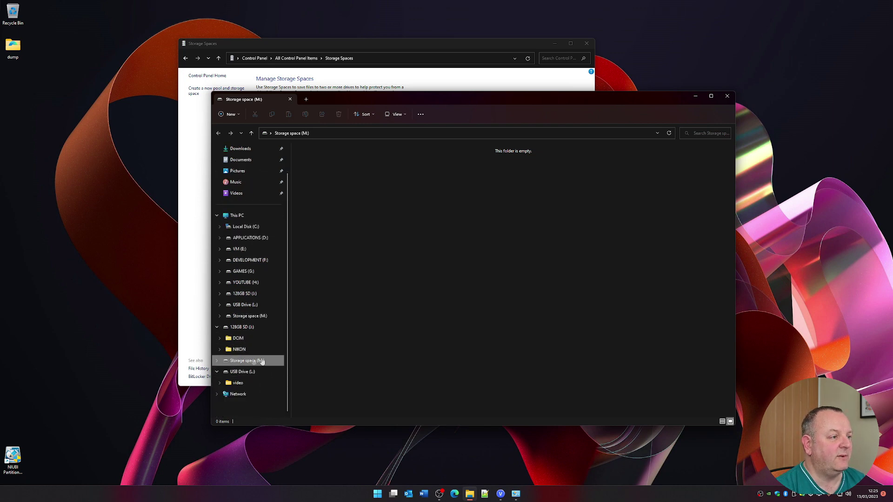
left_click(727, 96)
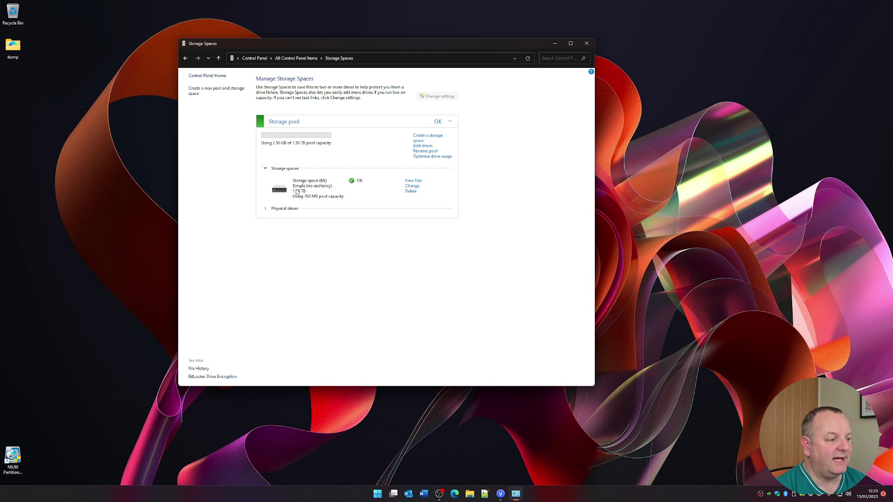
- Expand Physical drives to list the three SABRENT drives, then open File Explorer
left_click(265, 209)
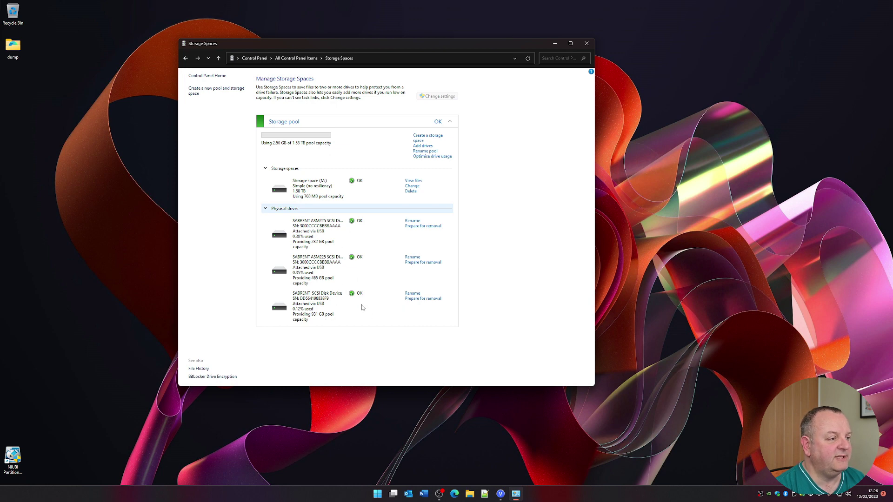
key("super+e")
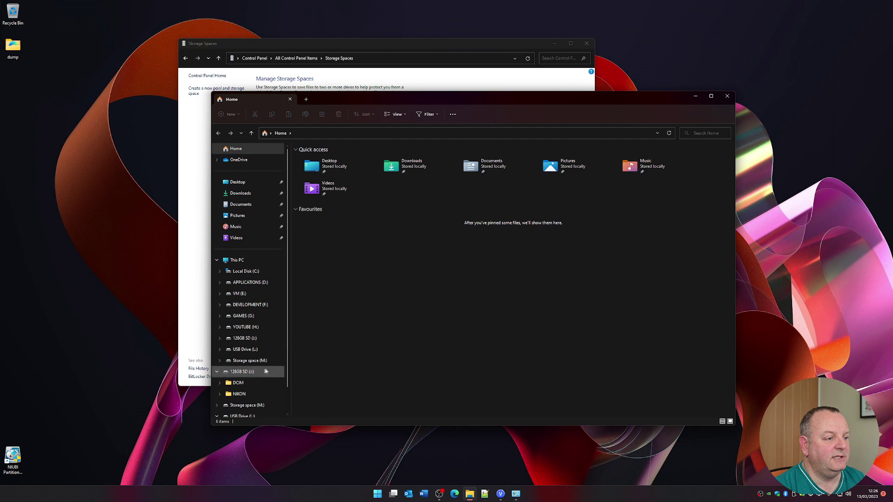
- Open Storage space (M:) and check its Properties: NTFS, 1.57 TB capacity, then close them
scroll(263, 349, "down", 2)
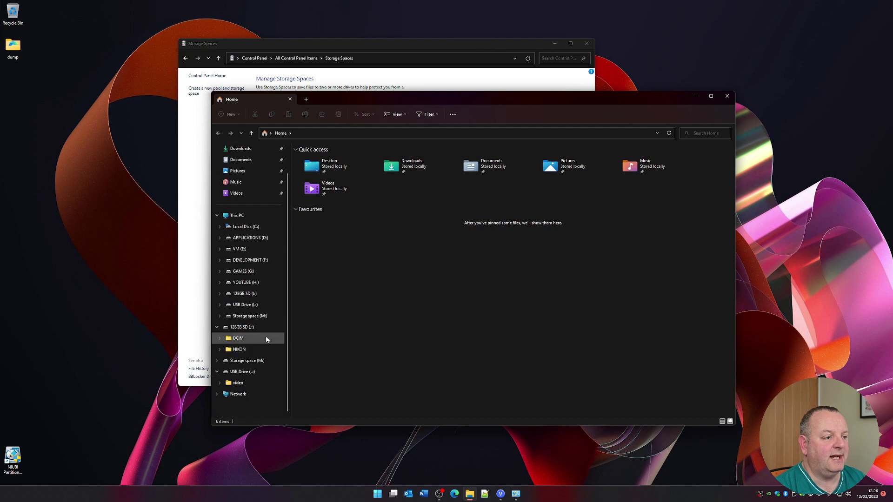
left_click(251, 363)
right_click(251, 365)
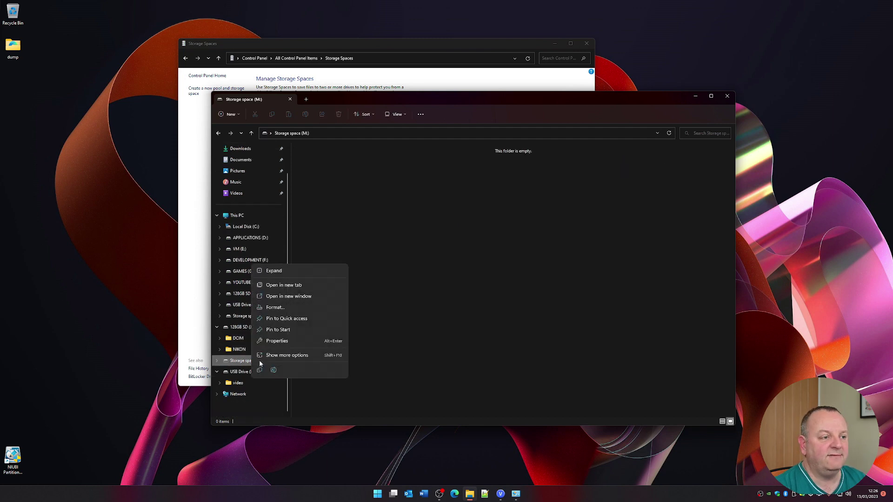
left_click(279, 341)
left_click_drag(344, 317, 439, 173)
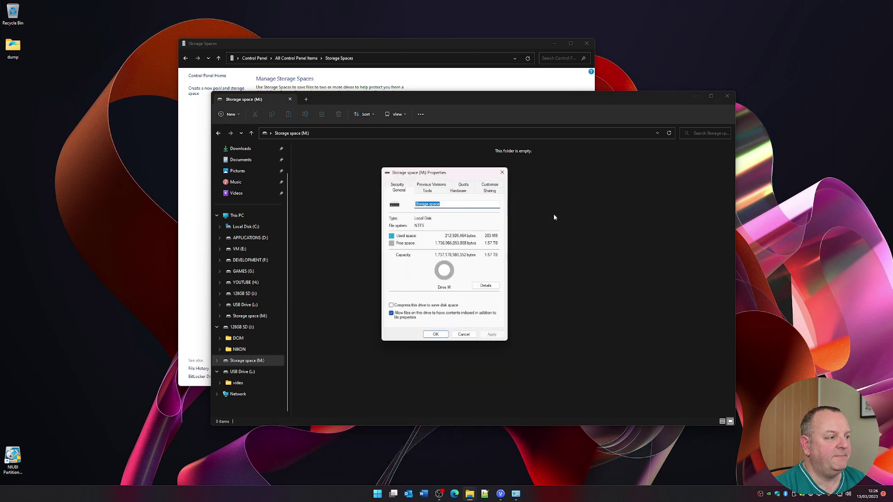
left_click(502, 173)
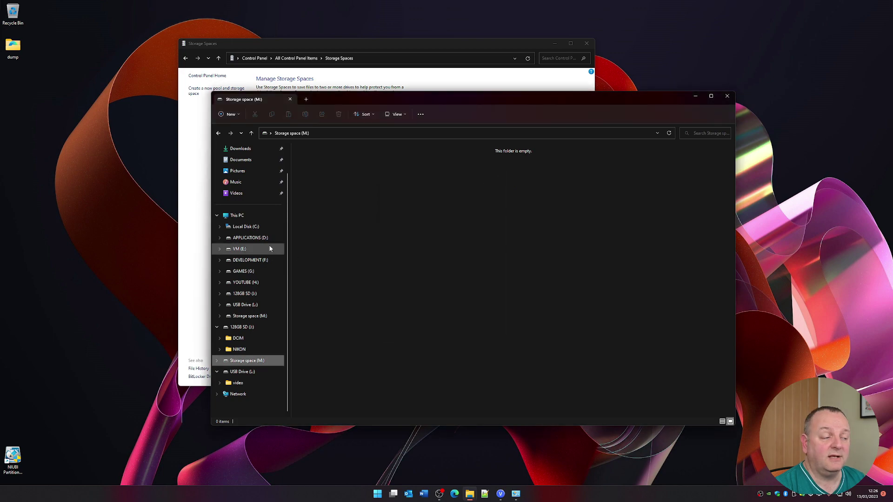
- Copy the Small File Test folder from DEVELOPMENT (F:)
left_click(260, 259)
double_click(353, 172)
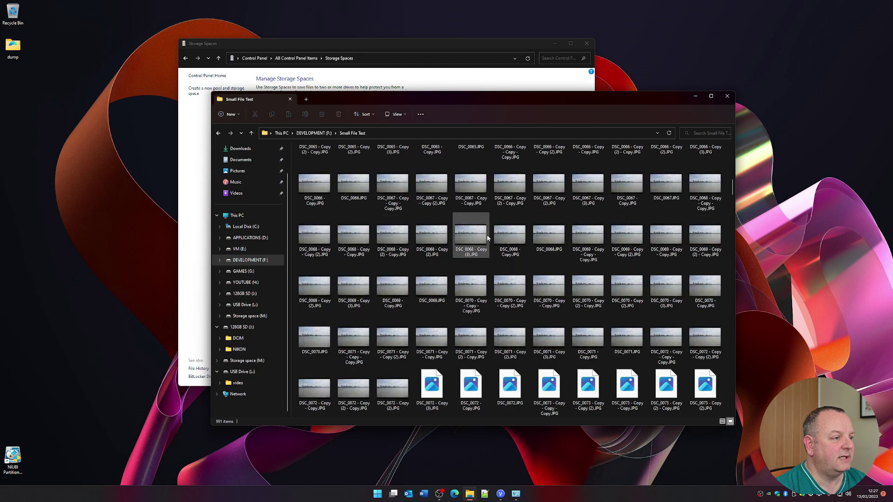
key("alt+Up")
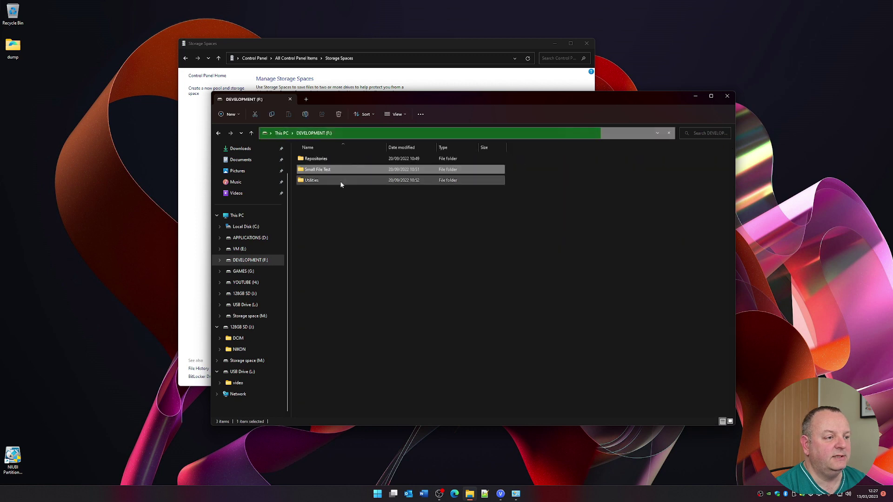
right_click(313, 172)
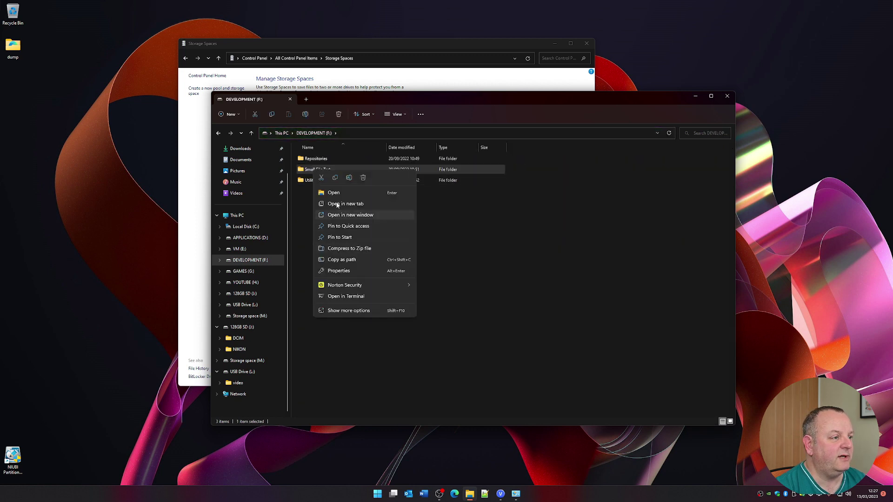
left_click(335, 182)
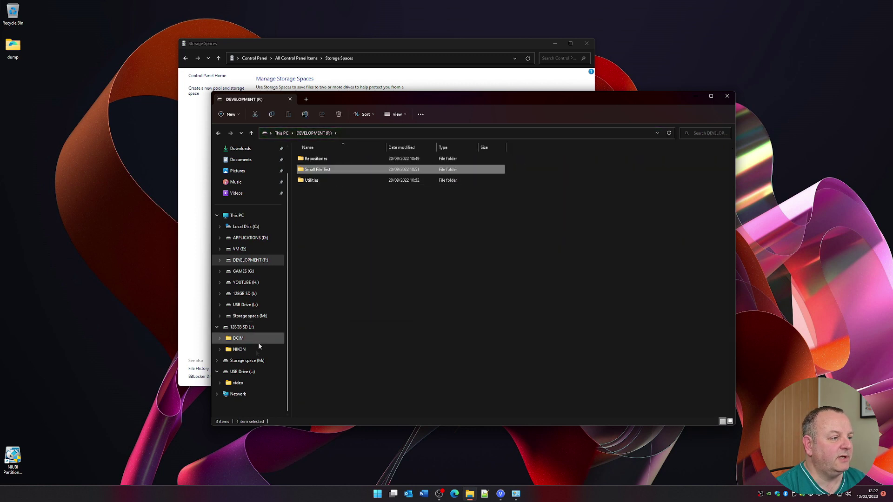
- Paste the Small File Test folder onto the Storage space (M:) drive
left_click(248, 361)
right_click(344, 213)
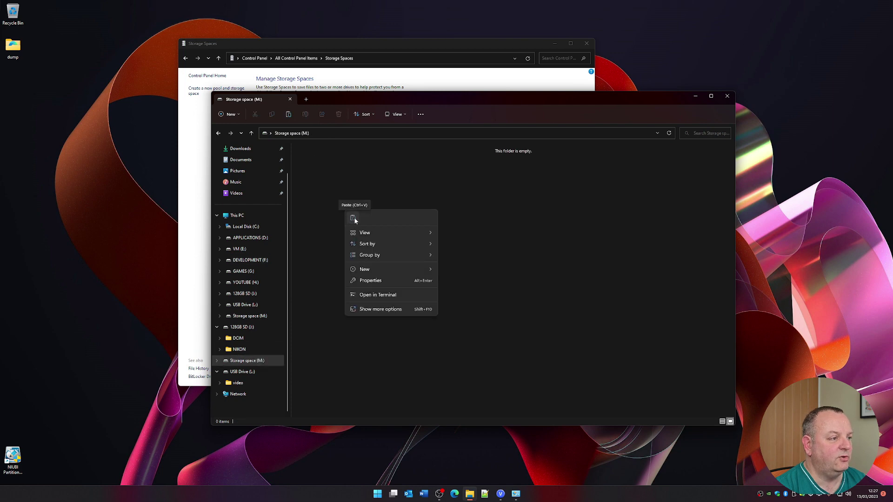
left_click(353, 217)
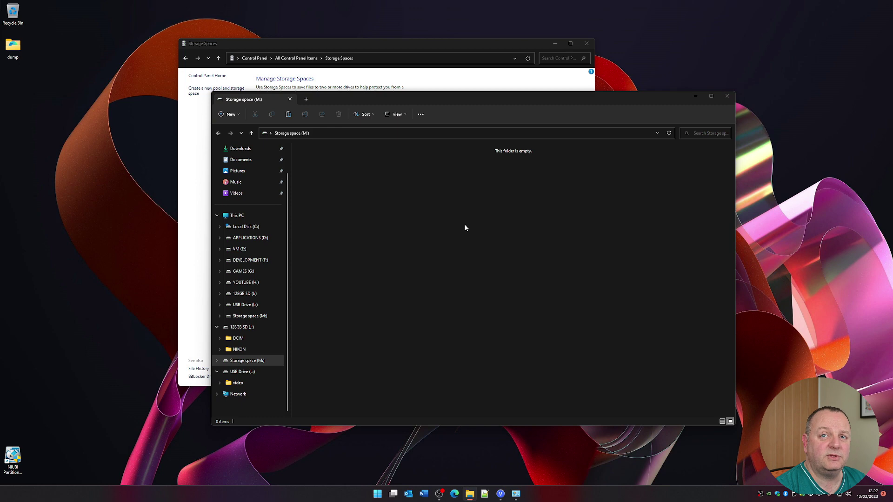